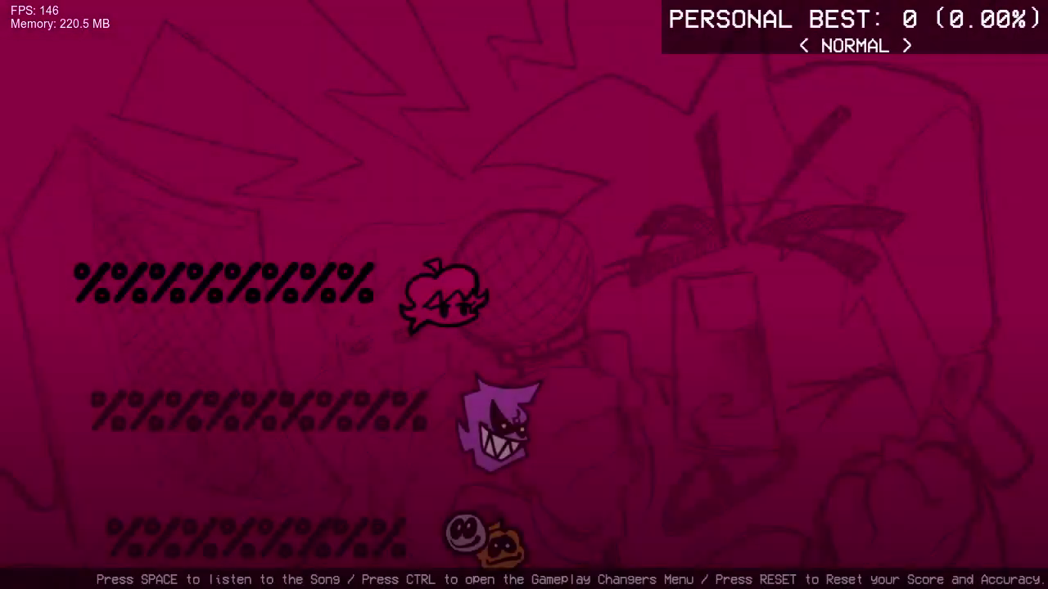
Scroll down the freeplay list, toggling a song's difficulty to HARD and back to NORMAL.
{"action": "key", "text": "Down"}
{"action": "key", "text": "Right"}
{"action": "key", "text": "Down"}
{"action": "key", "text": "Left"}
{"action": "key", "text": "Down"}
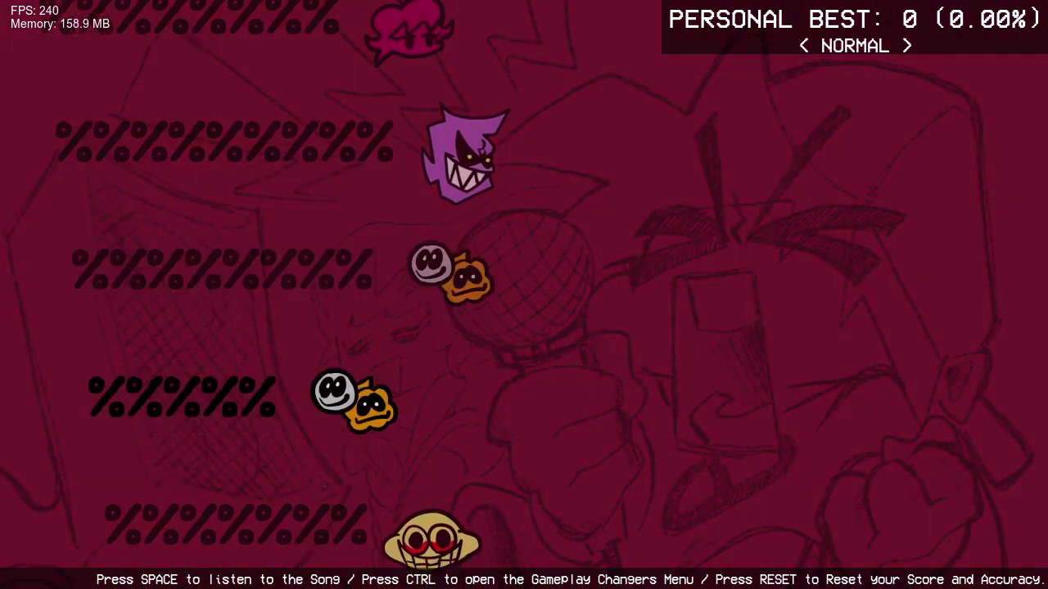
{"action": "key", "text": "Down"}
{"action": "key", "text": "Down"}
{"action": "key", "text": "Down"}
{"action": "key", "text": "Down"}
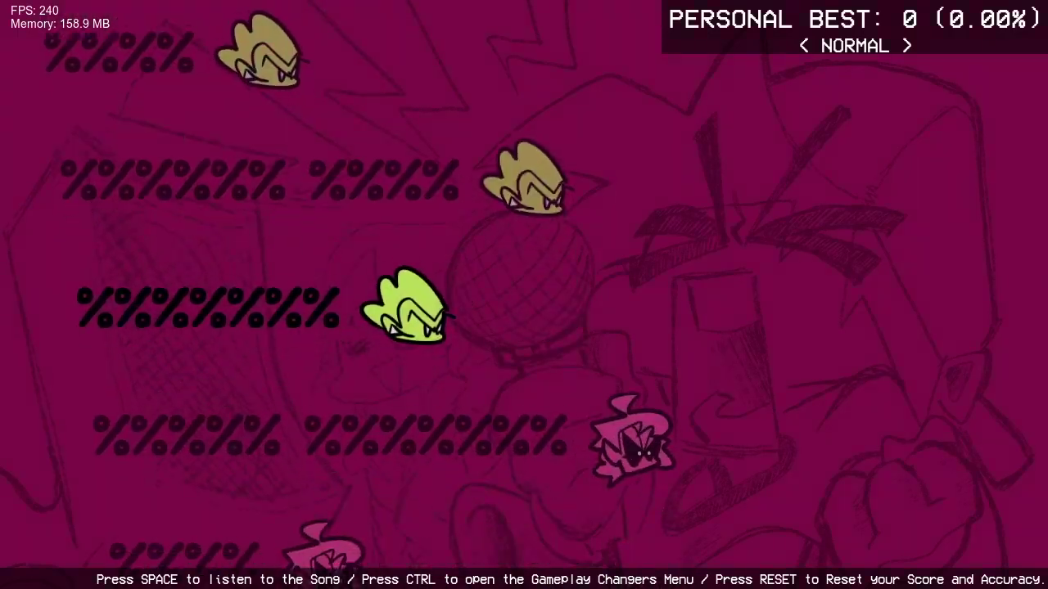
{"action": "key", "text": "Down"}
Scroll down to a later week's songs, set one to HARD, then move up a song.
{"action": "key", "text": "Down"}
{"action": "key", "text": "Down"}
{"action": "key", "text": "Down"}
{"action": "key", "text": "Down"}
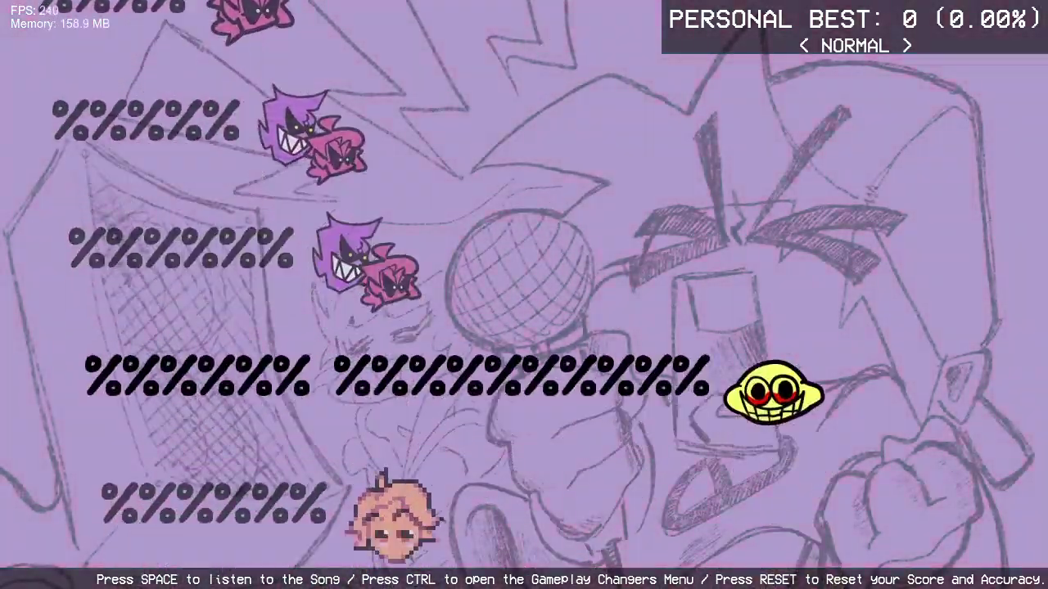
{"action": "key", "text": "Down"}
{"action": "key", "text": "Down"}
{"action": "key", "text": "Down"}
{"action": "key", "text": "Down"}
{"action": "key", "text": "Down"}
{"action": "key", "text": "Down"}
{"action": "key", "text": "Down"}
{"action": "key", "text": "Down"}
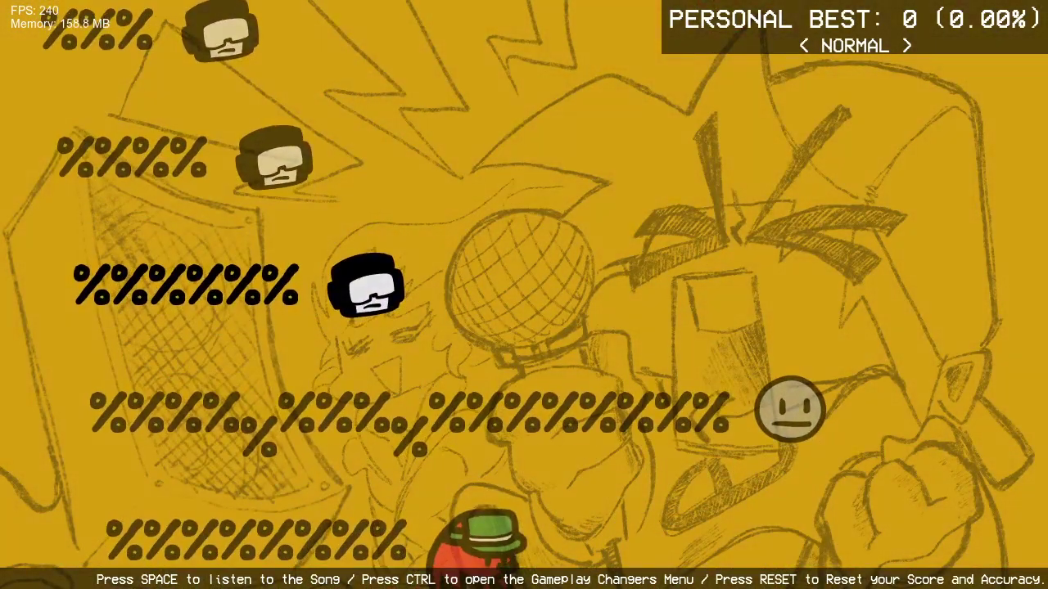
{"action": "key", "text": "Down"}
{"action": "key", "text": "Right"}
{"action": "key", "text": "Down"}
{"action": "key", "text": "Down"}
{"action": "key", "text": "Up"}
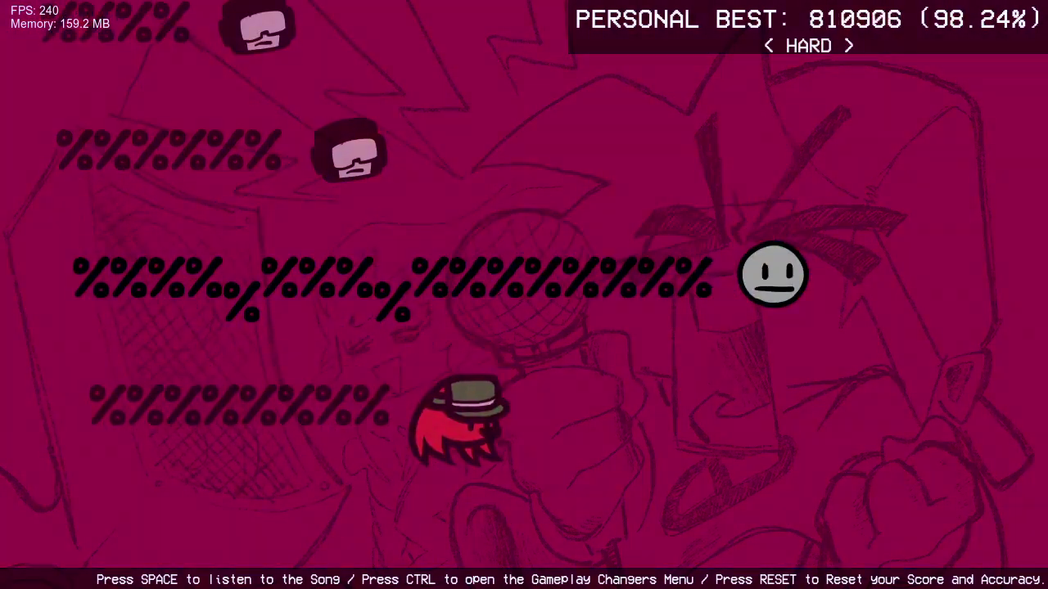
Move between neighbouring HARD songs, landing on the one with a 95.21% personal best.
{"action": "key", "text": "Up"}
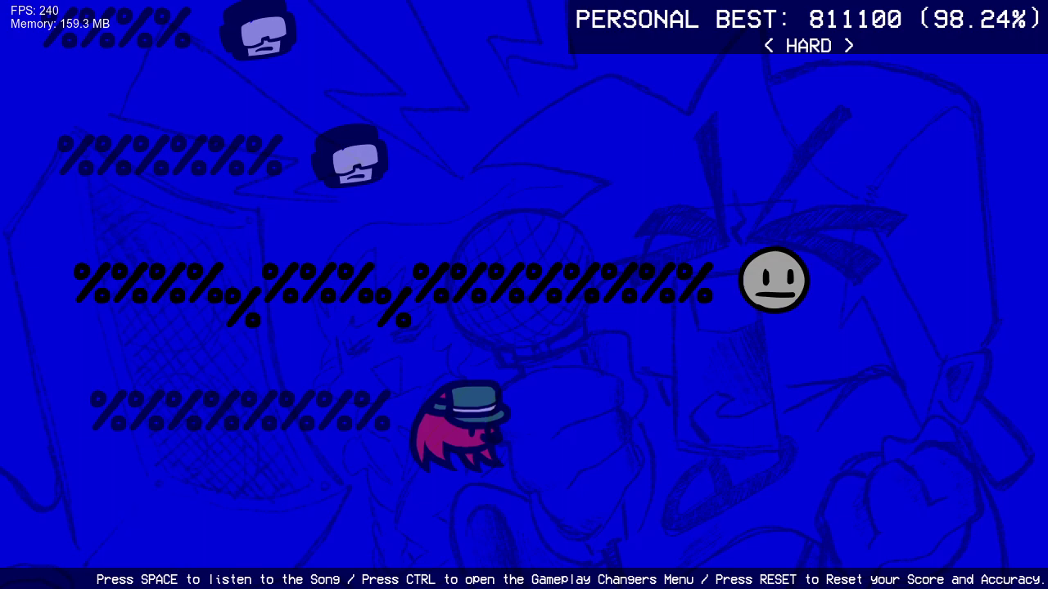
{"action": "key", "text": "Up"}
{"action": "key", "text": "Up"}
{"action": "key", "text": "Down"}
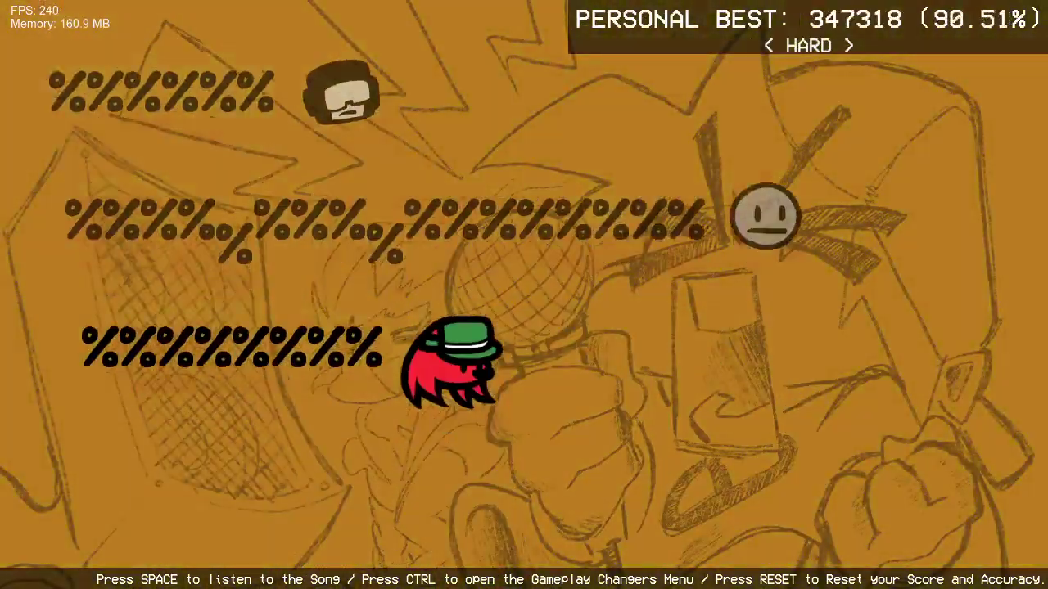
{"action": "key", "text": "Down"}
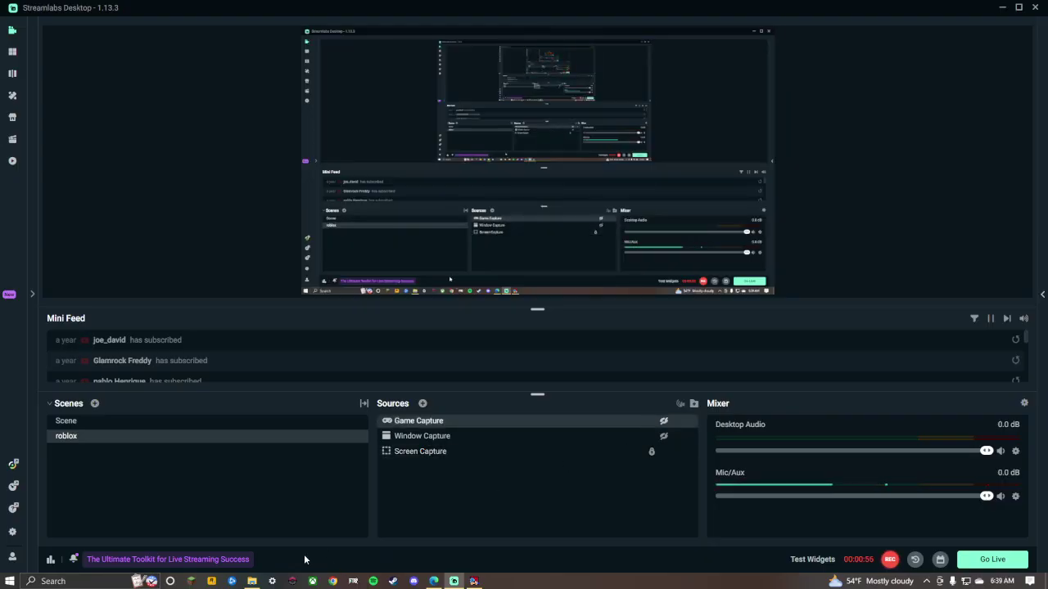
Bring the PsychEngine install folder to the front and clear the file selection.
{"action": "left_click", "coordinate": [252, 581]}
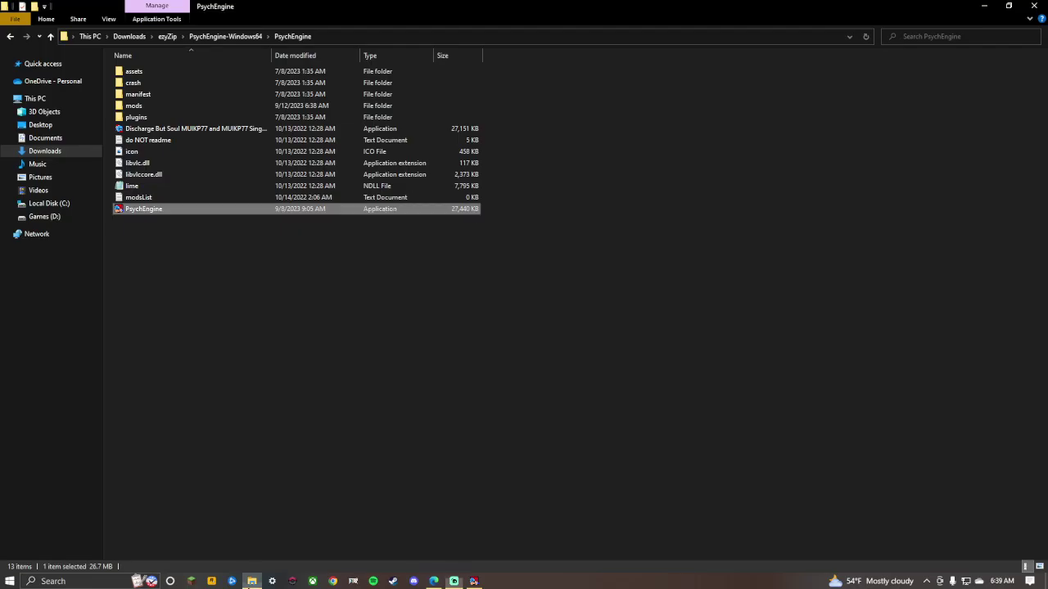
{"action": "left_click", "coordinate": [157, 260]}
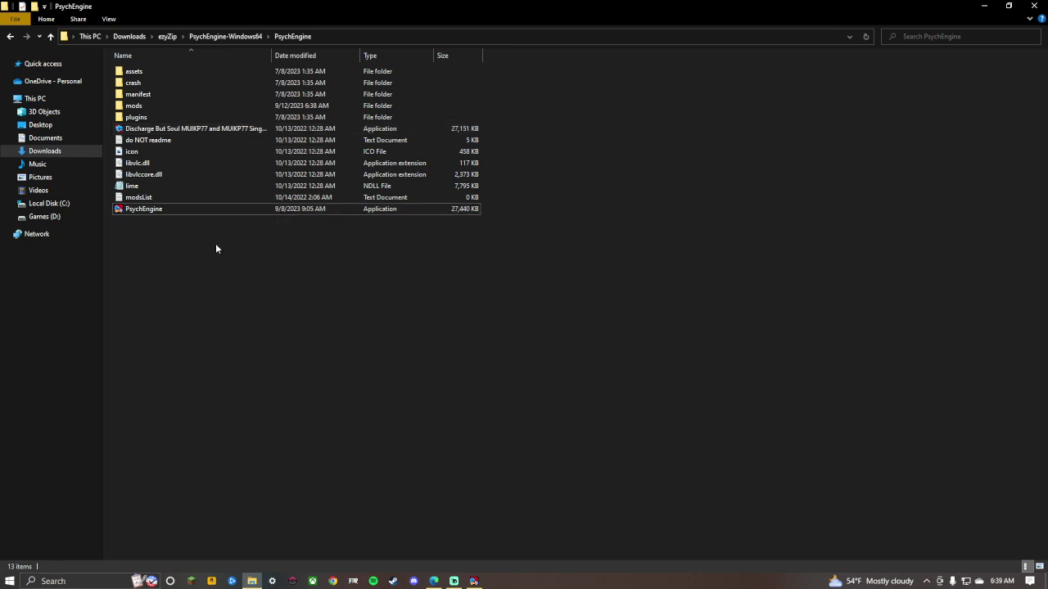
{"action": "left_click", "coordinate": [454, 581]}
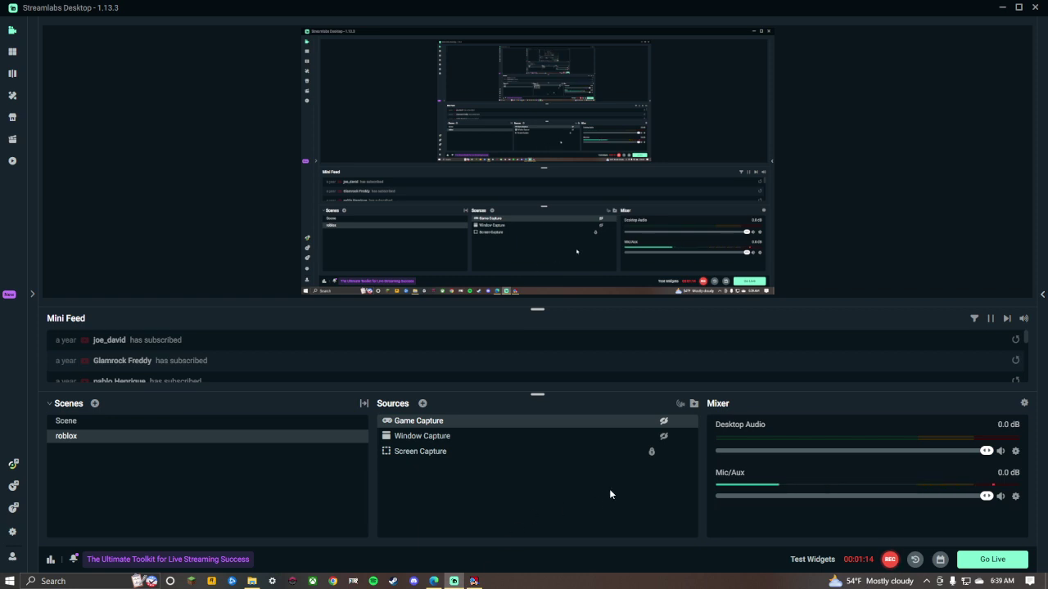